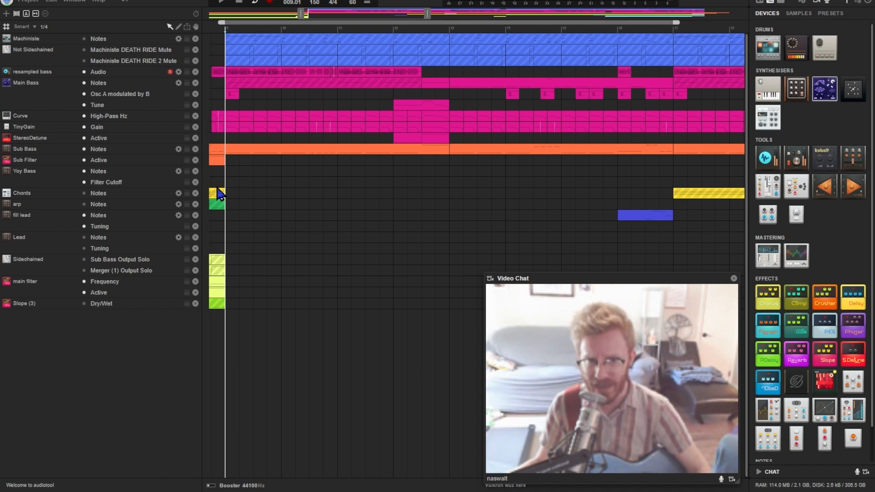
Inspect the notes of the Main Bass region at bar 9 and the following Main Bass region at bar 13
left_click(252, 79)
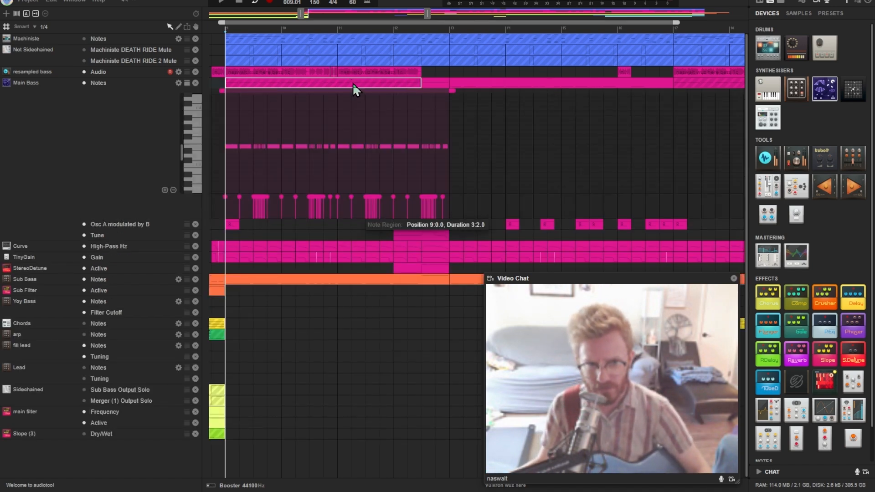
left_click(492, 80)
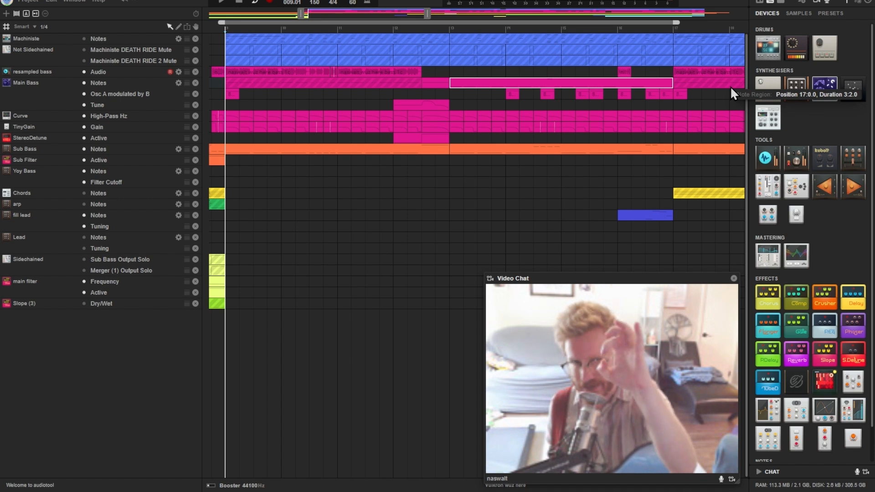
Examine the Curve High-Pass Hz automation curves in successive one-beat regions from bar 9 onward
double_click(229, 113)
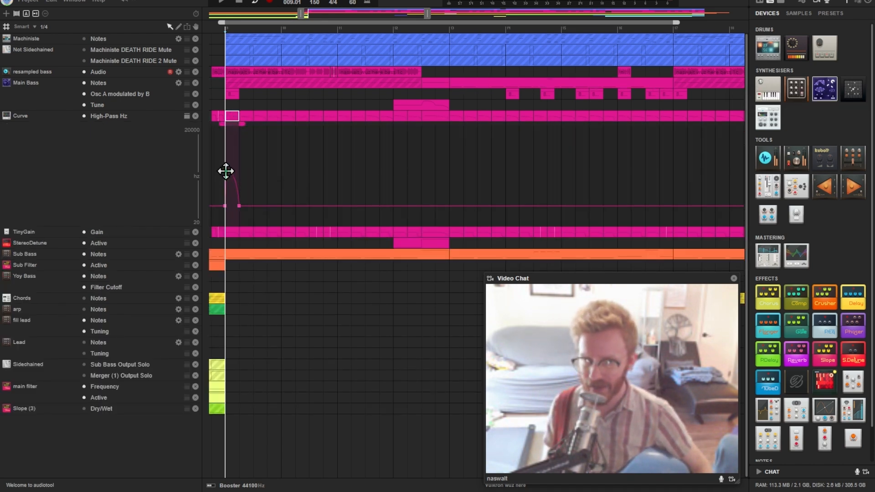
left_click_drag(242, 117, 256, 117)
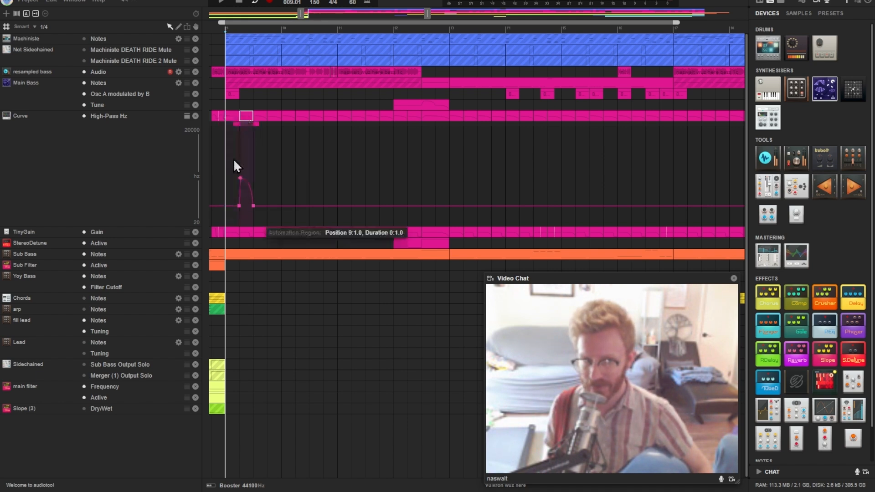
mouse_move(240, 176)
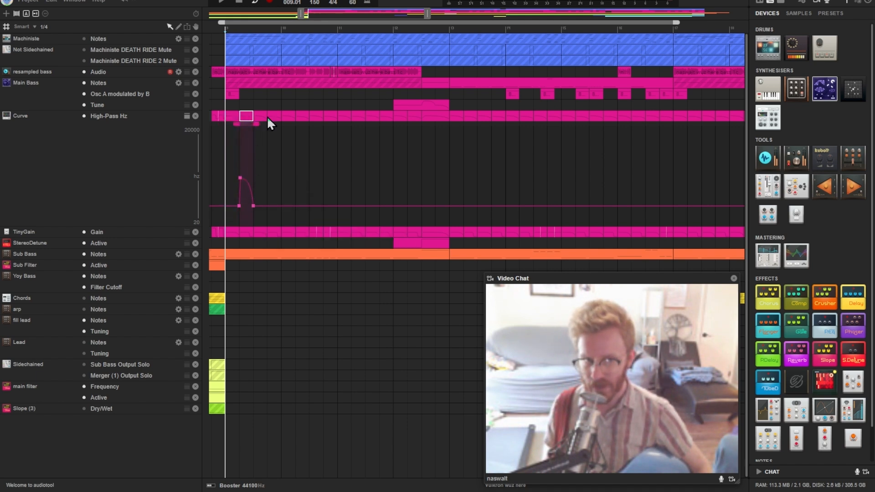
left_click_drag(259, 116, 273, 114)
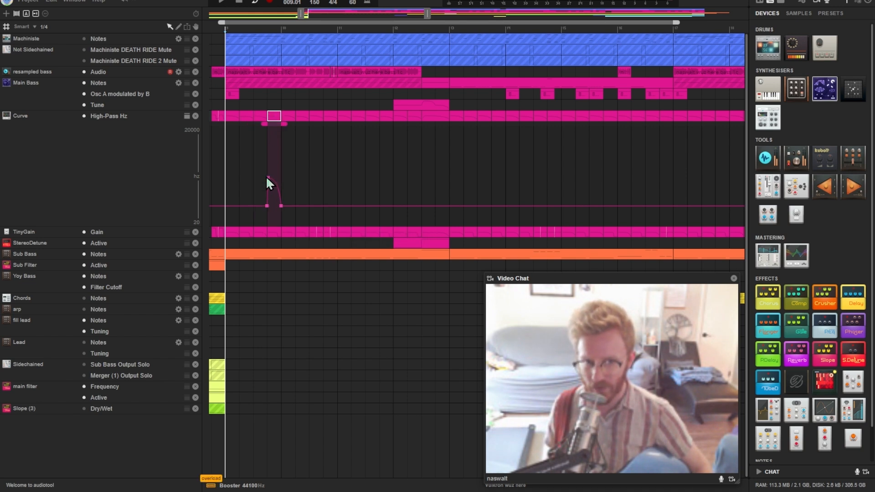
Examine the TinyGain Gain automation curves in the first two one-beat regions at bar 9
left_click_drag(273, 118, 236, 129)
scroll(210, 92, "up", 5)
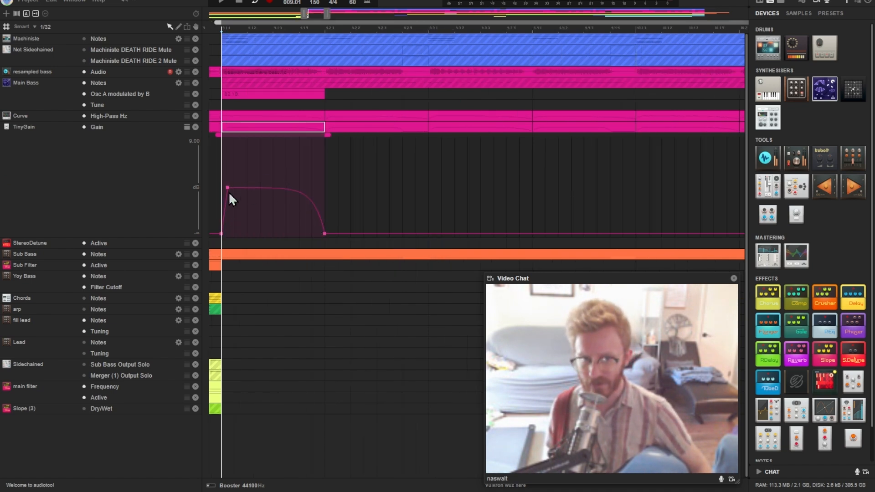
left_click(366, 130)
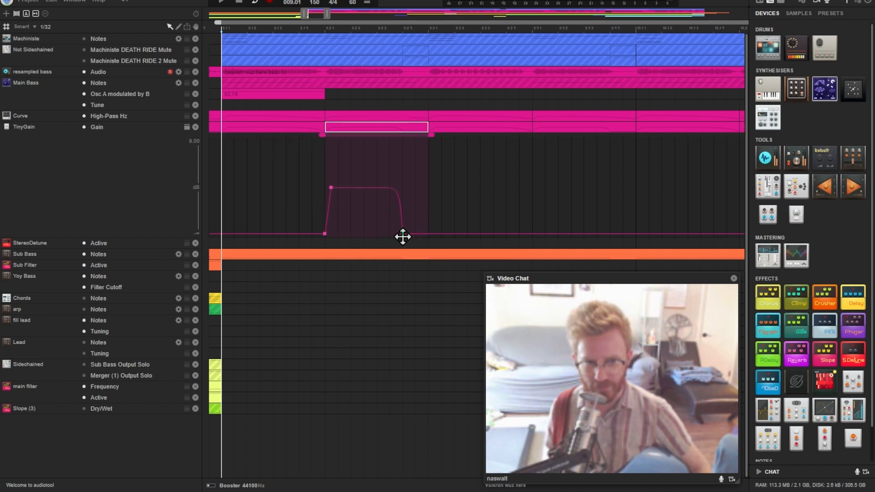
mouse_move(405, 236)
Play the arrangement from bar 9 to hear the bass automation
left_click_drag(327, 16, 365, 18)
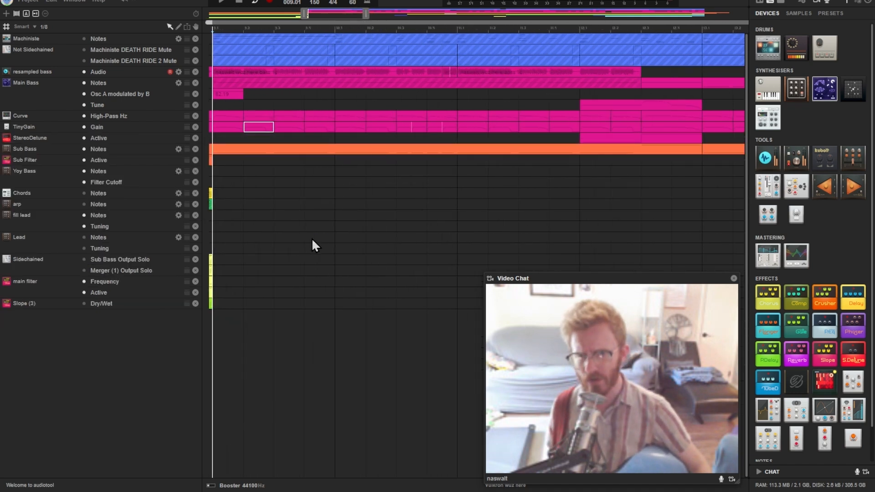
key("space")
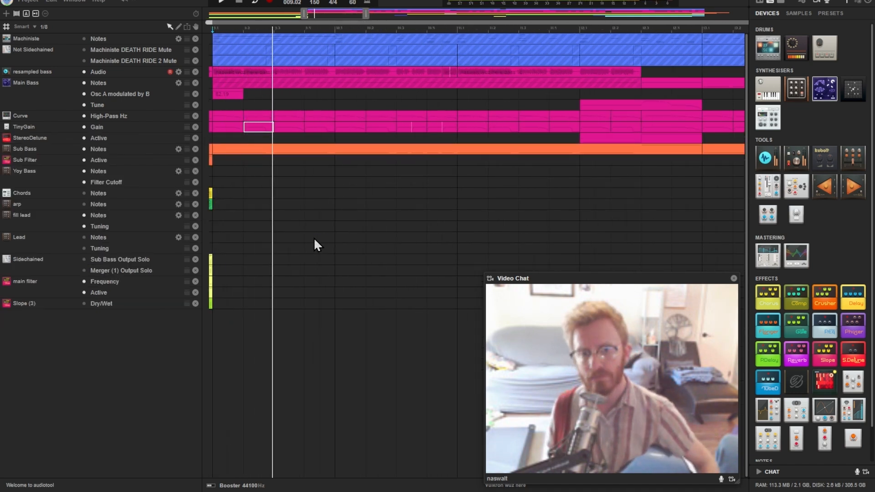
left_click_drag(367, 12, 398, 20)
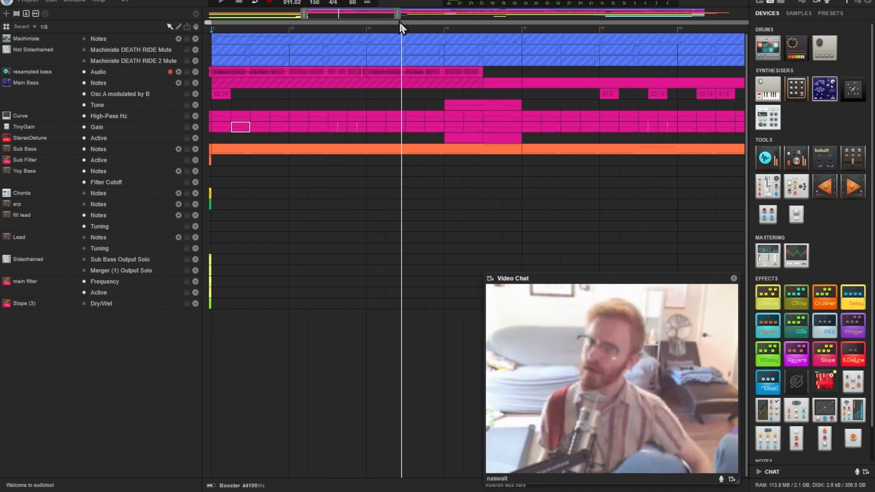
Inspect the waveforms of the resampled bass audio region at bar 9 and the short region at position 10:3.2
double_click(338, 75)
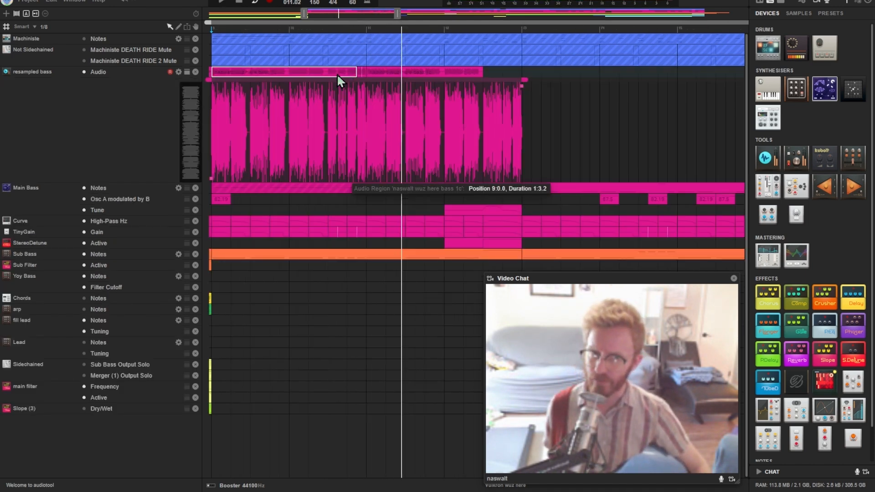
double_click(337, 73)
left_click(362, 73)
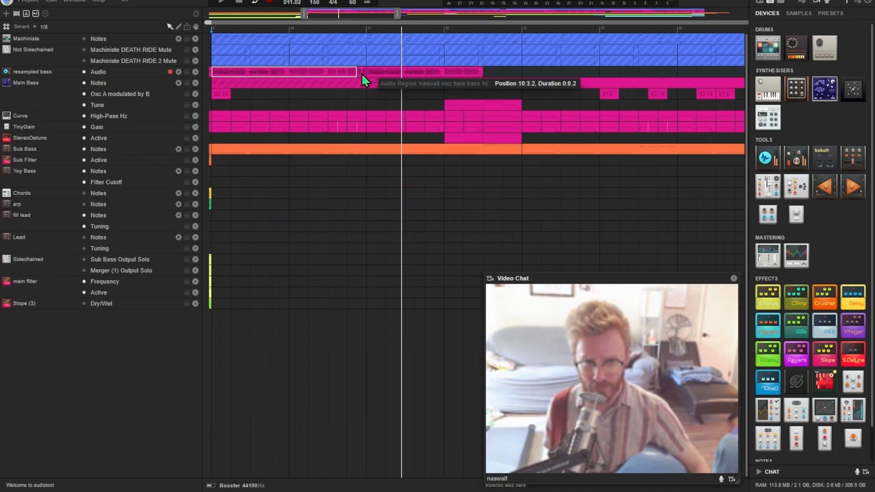
double_click(362, 73)
scroll(361, 36, "up", 4)
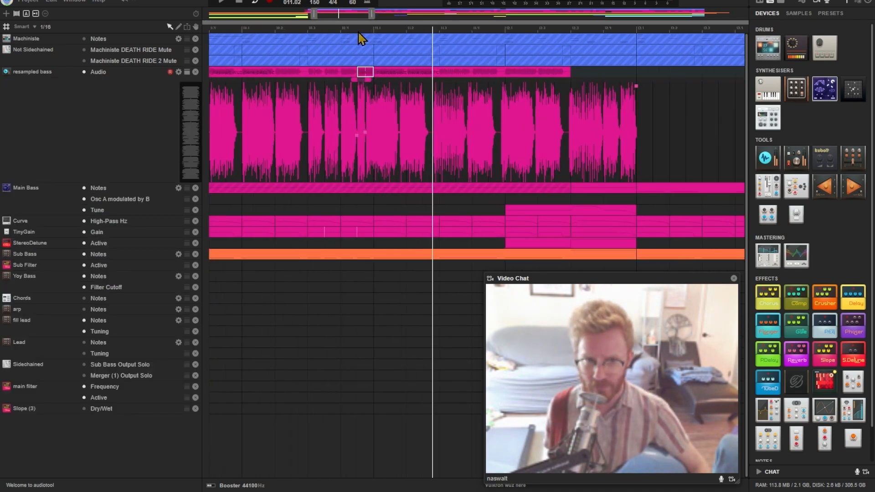
scroll(363, 41, "up", 2)
double_click(382, 74)
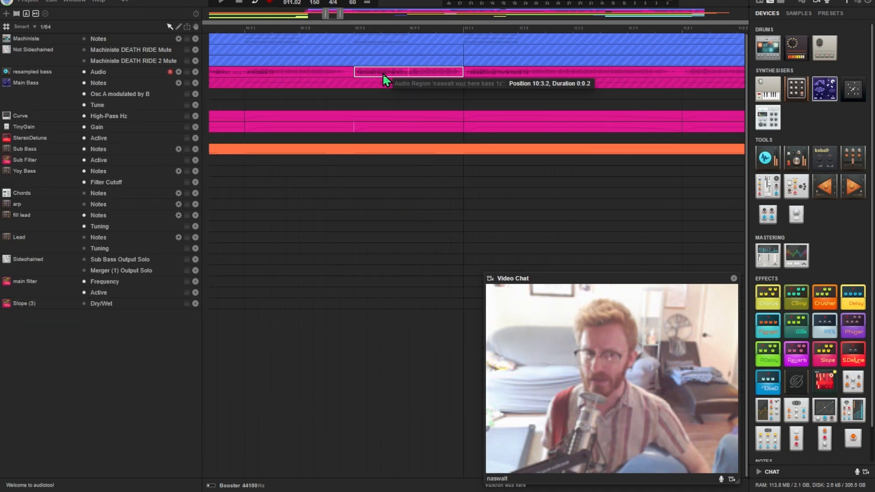
Check the Main Bass "Osc A modulated by B" automation regions at position 13:1.0 and the one following it
scroll(325, 24, "down", 6)
left_click_drag(336, 15, 353, 16)
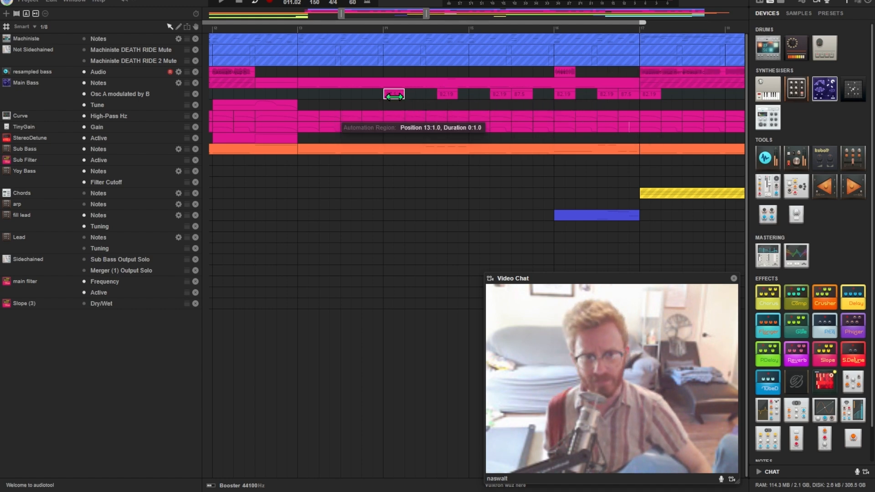
left_click(439, 95)
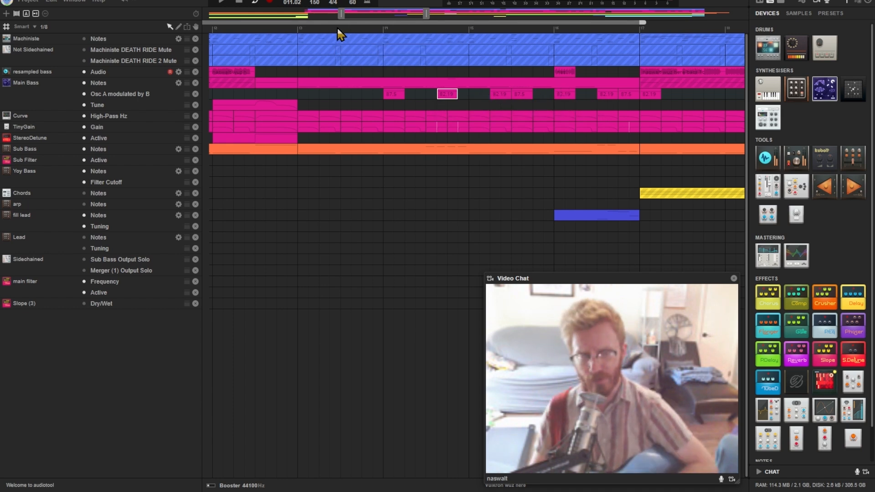
Play back the looped section between bars 9 and 17 to hear the bass arrangement
double_click(354, 14)
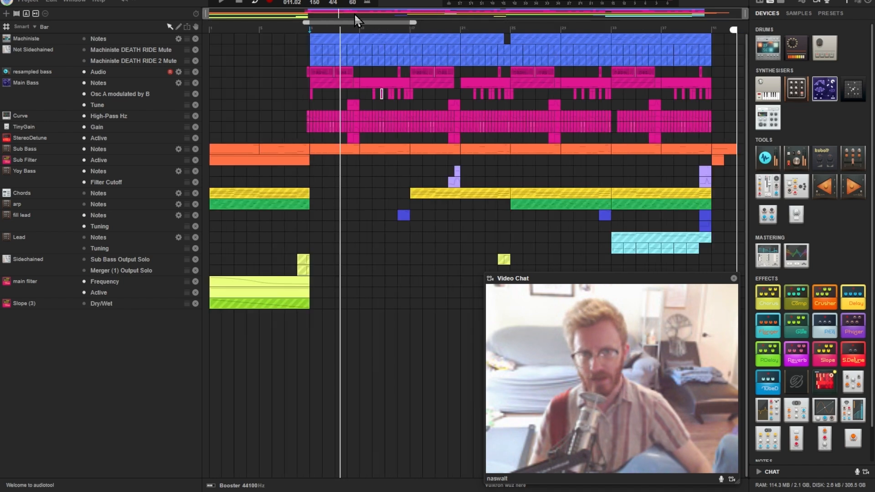
scroll(335, 14, "up", 10)
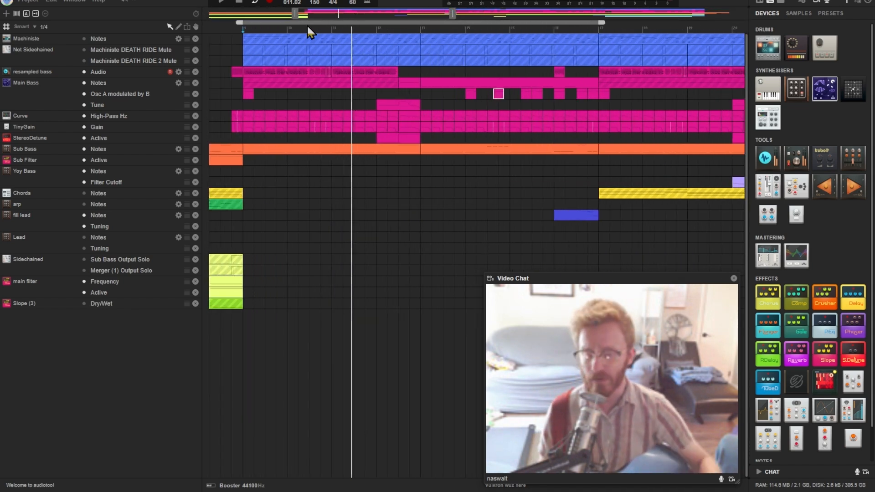
key("space")
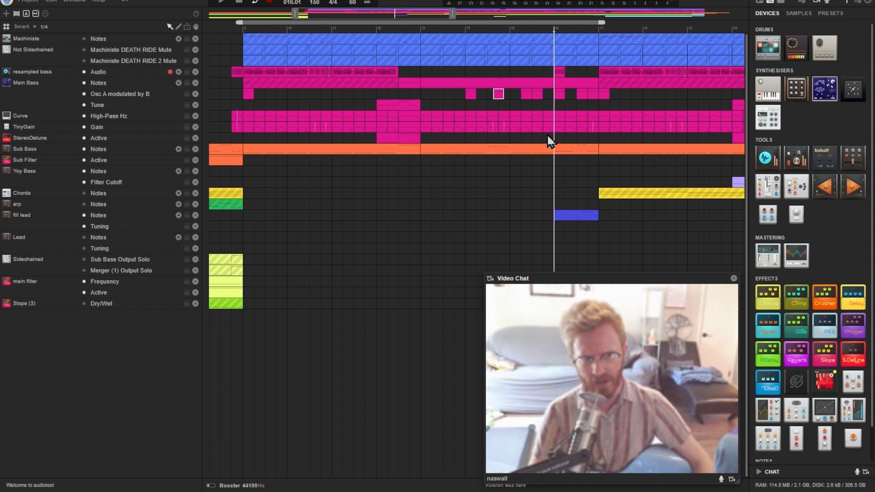
key("space")
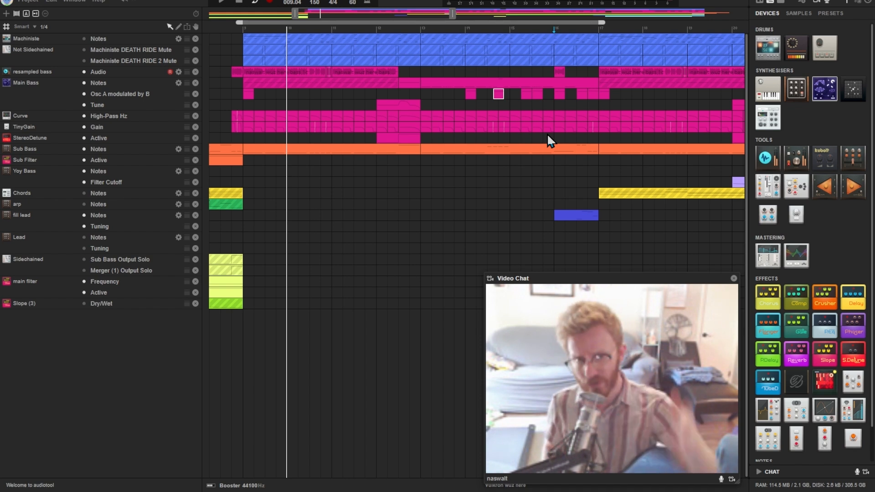
Inspect the notes of the Sub Bass regions at bars 9 and 13, then close the note editor
double_click(410, 149)
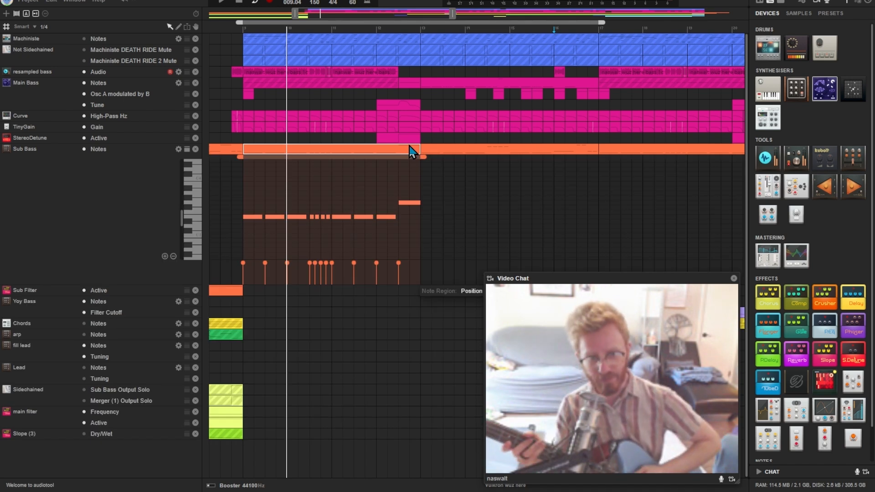
left_click(446, 148)
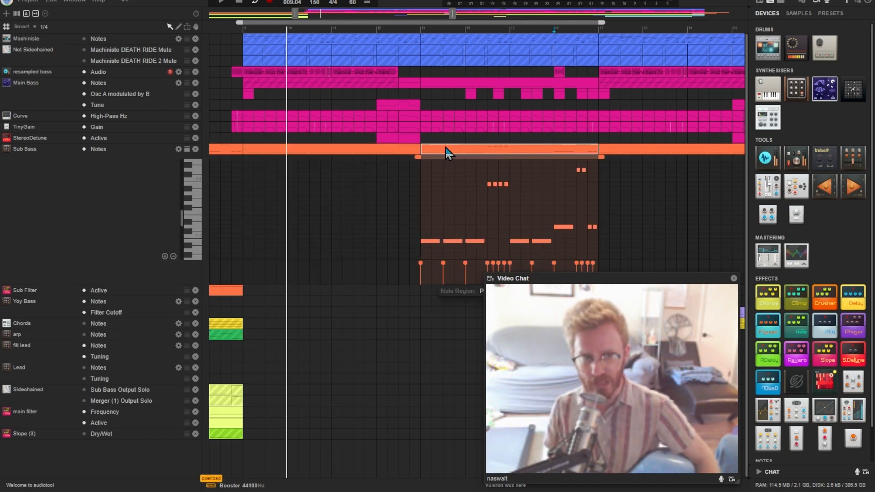
double_click(446, 148)
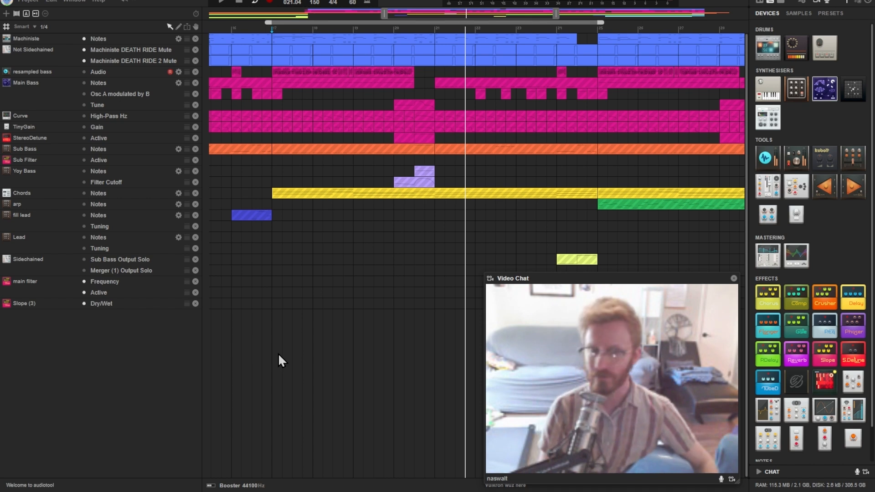
Open the Machiniste drum notes at bar 17 and listen to the drum pattern
key("space")
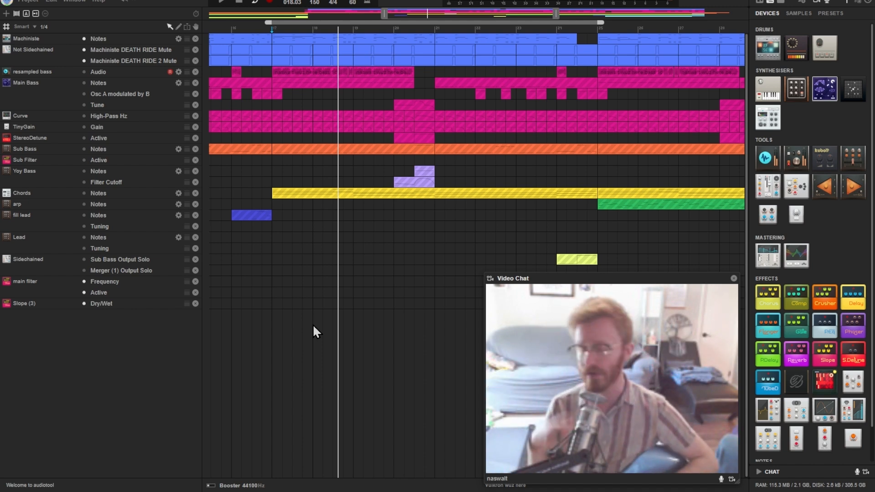
double_click(334, 41)
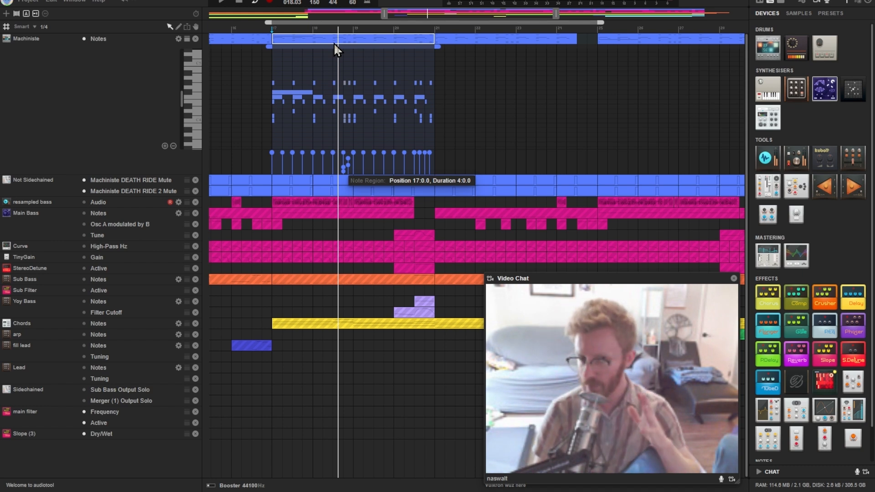
key("space")
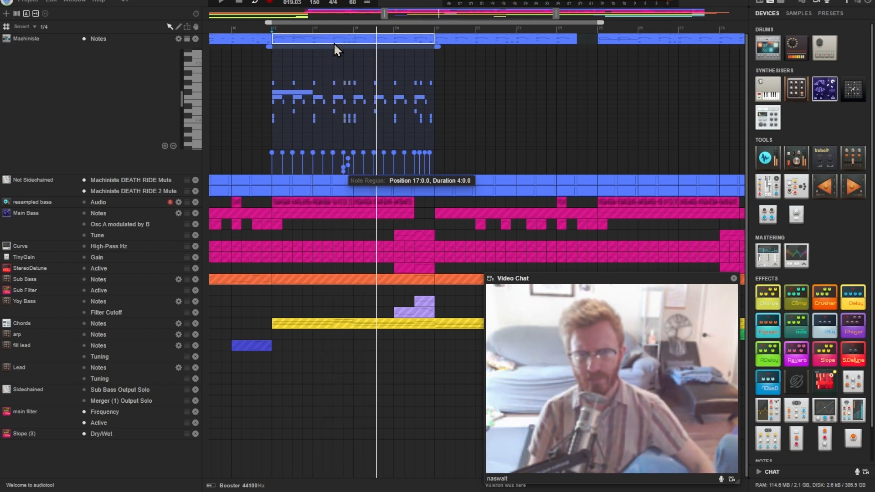
left_click(344, 30)
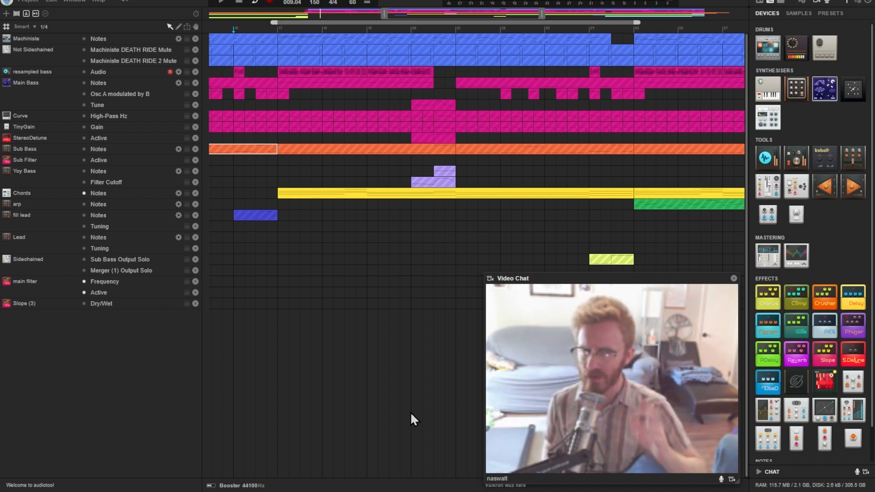
Open the Chords region at bar 17 and examine the individual notes of its first two chords
double_click(299, 194)
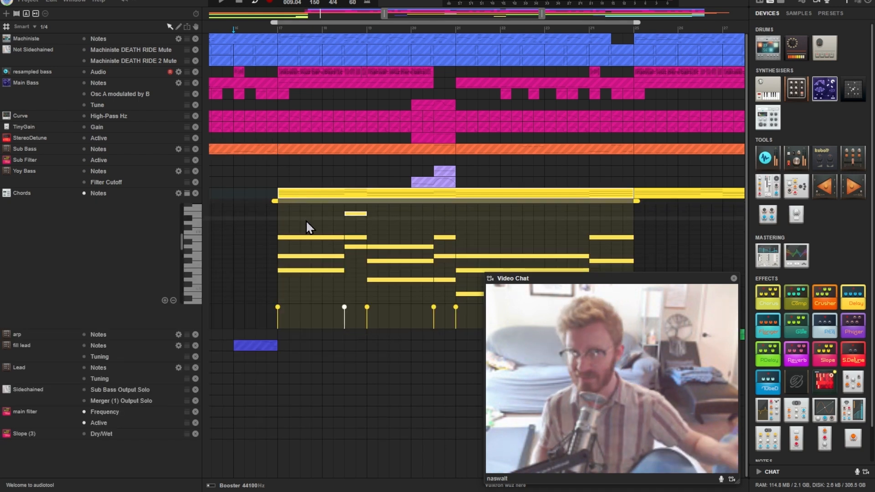
left_click(322, 270)
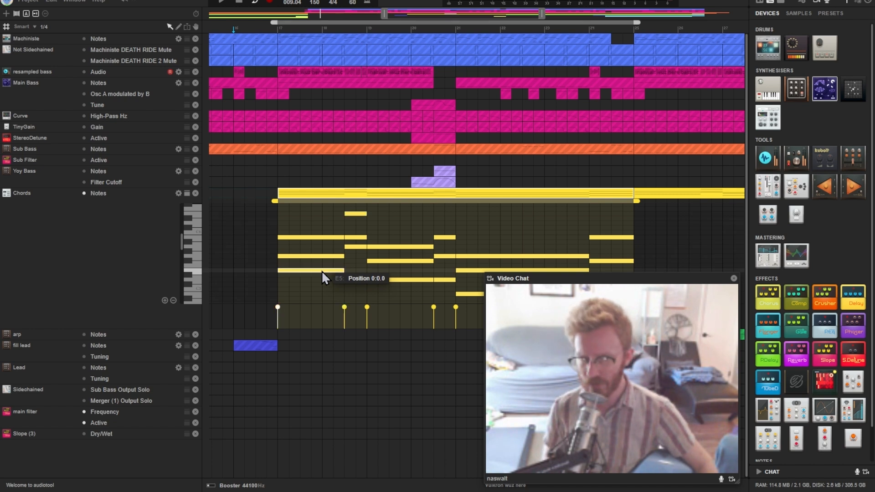
left_click(320, 257)
left_click(322, 238)
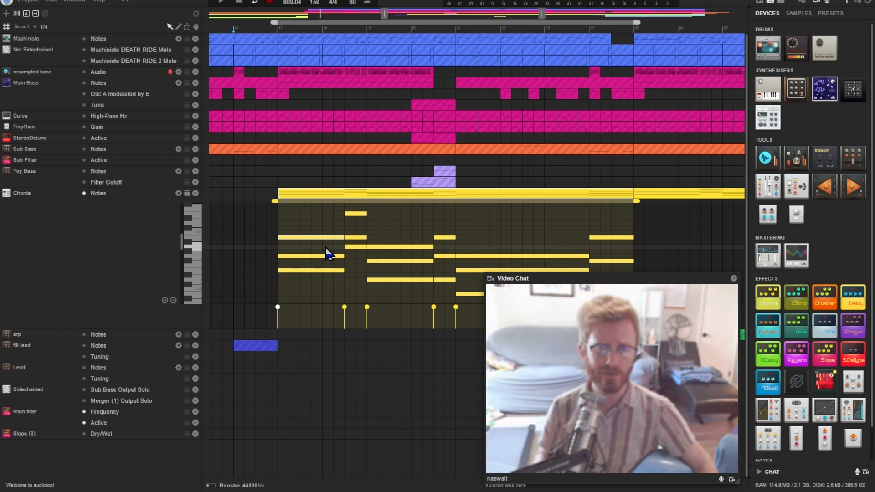
left_click(357, 238)
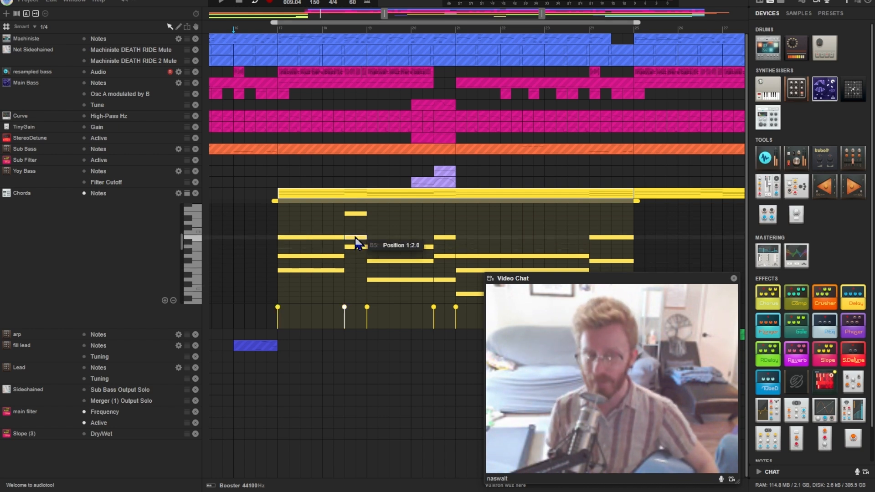
left_click(357, 247)
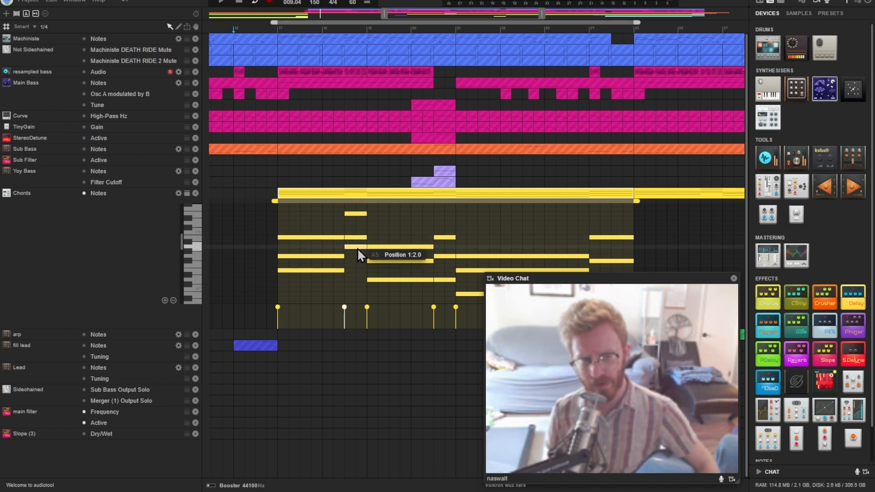
left_click_drag(357, 248, 355, 248)
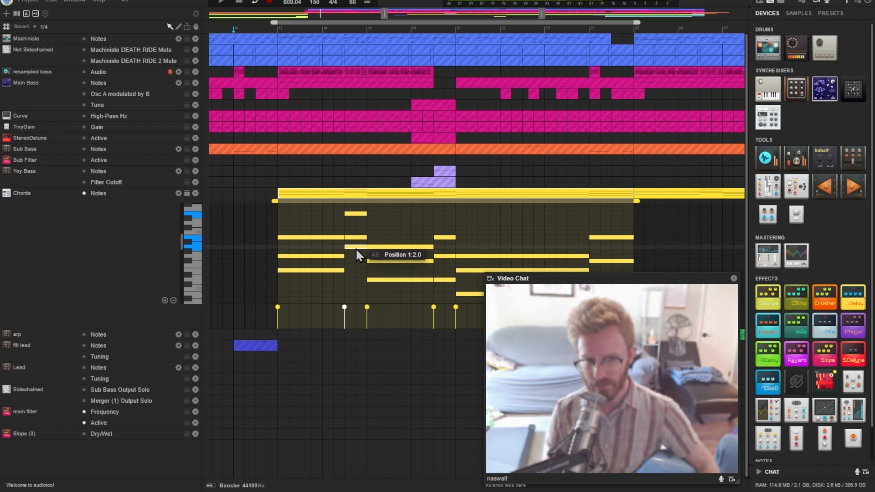
left_click_drag(542, 14, 557, 19)
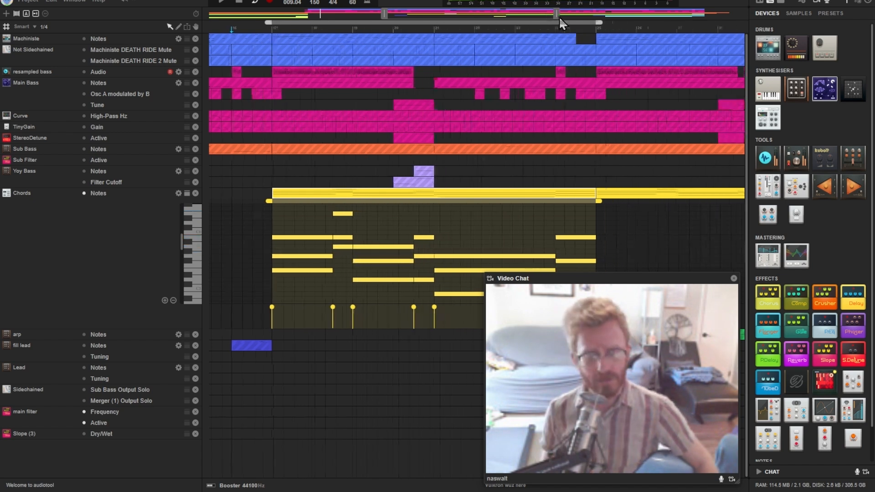
Close the Chords note editor and play the looped section from bar 17, returning to the full arrangement view
double_click(487, 193)
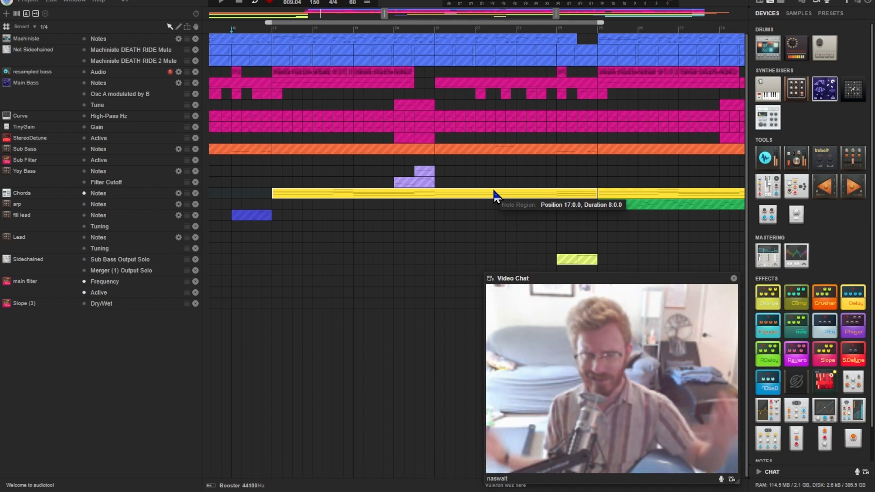
left_click(278, 29)
key("space")
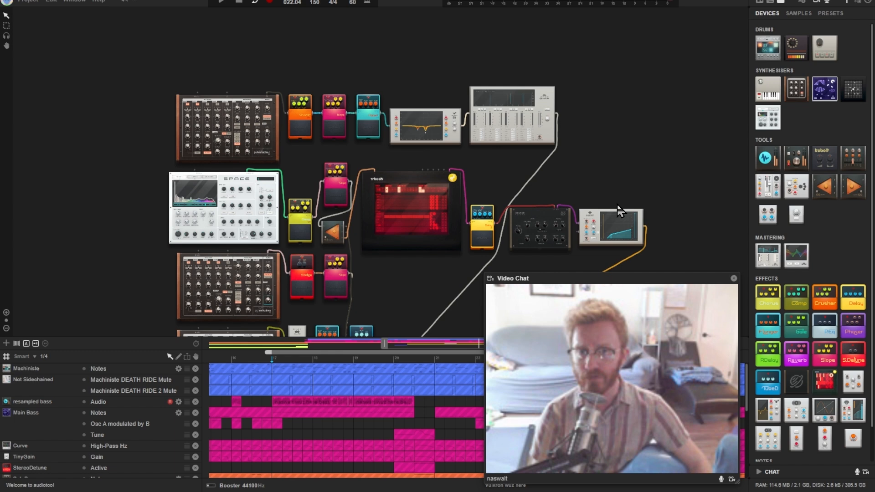
left_click(770, 1)
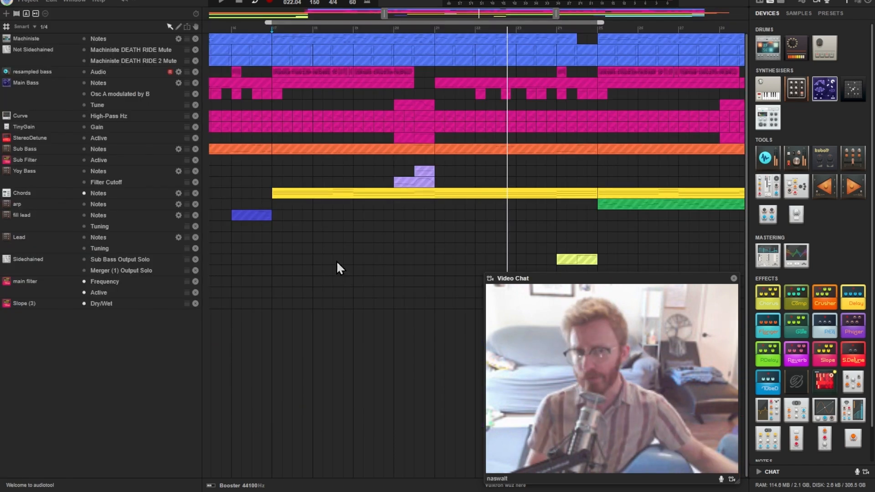
key("space")
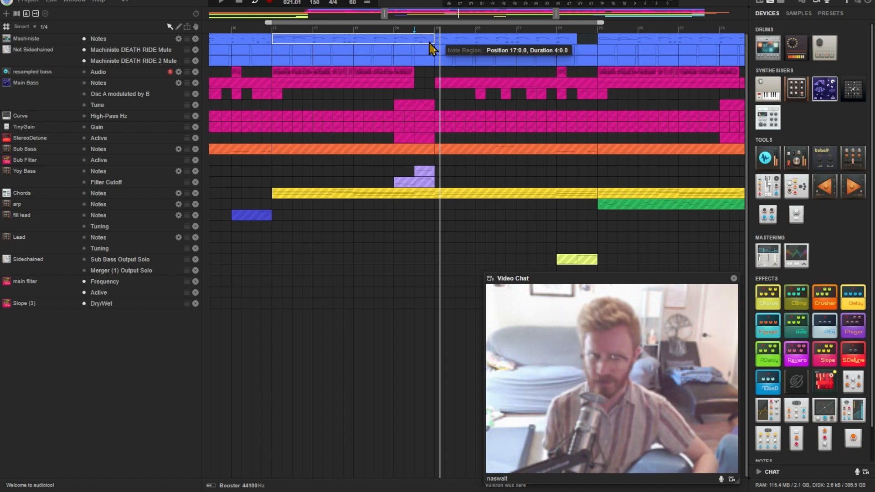
Shift the loop range along the timeline to cover bars 33 to 41
left_click_drag(408, 18, 474, 16)
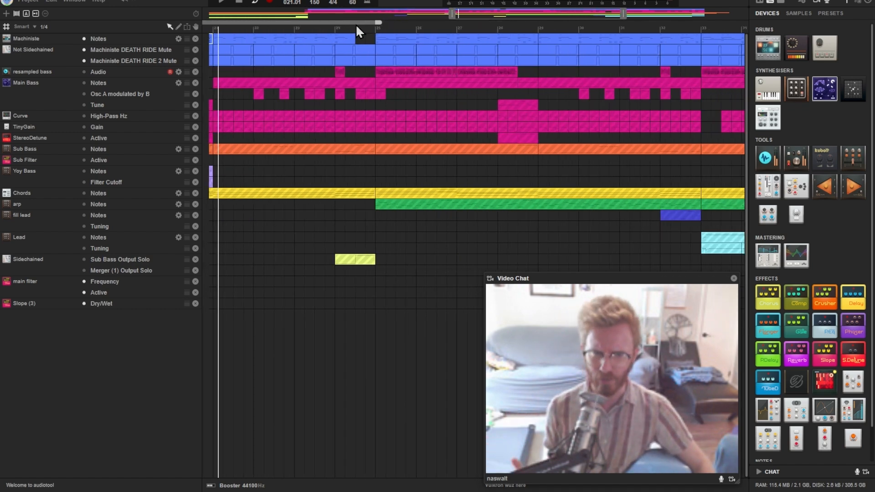
left_click_drag(361, 22, 694, 34)
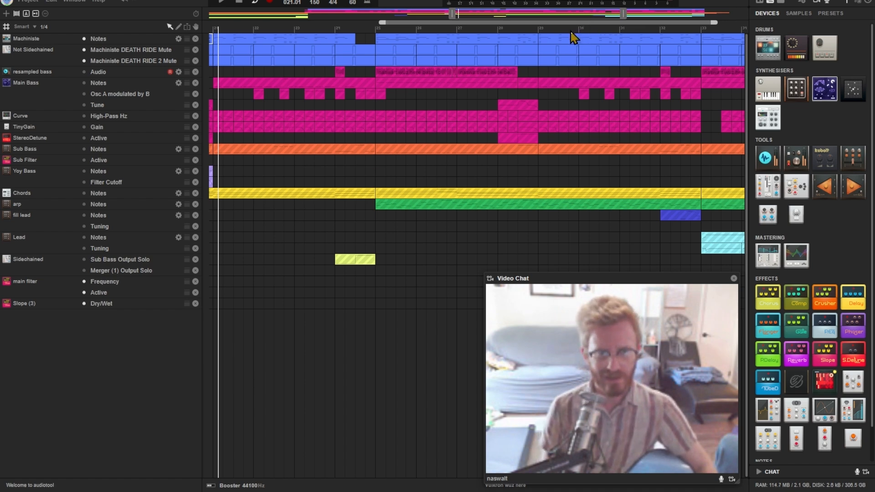
left_click_drag(568, 23, 874, 40)
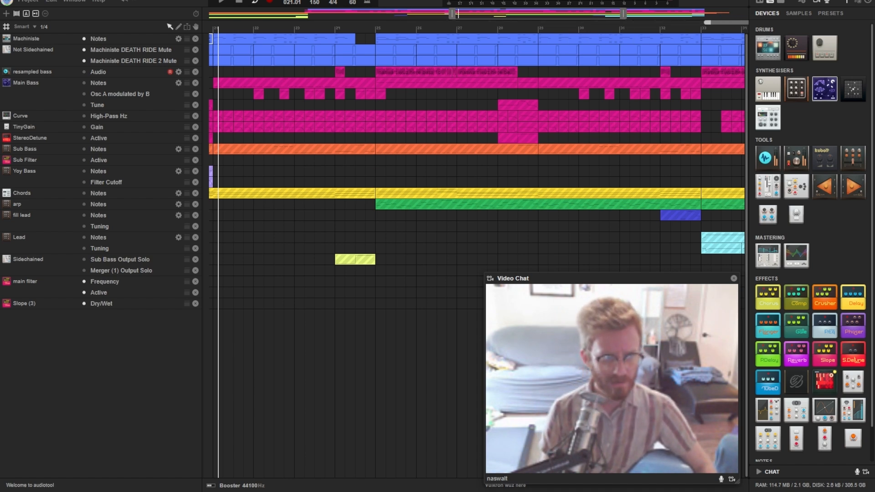
left_click_drag(580, 15, 703, 15)
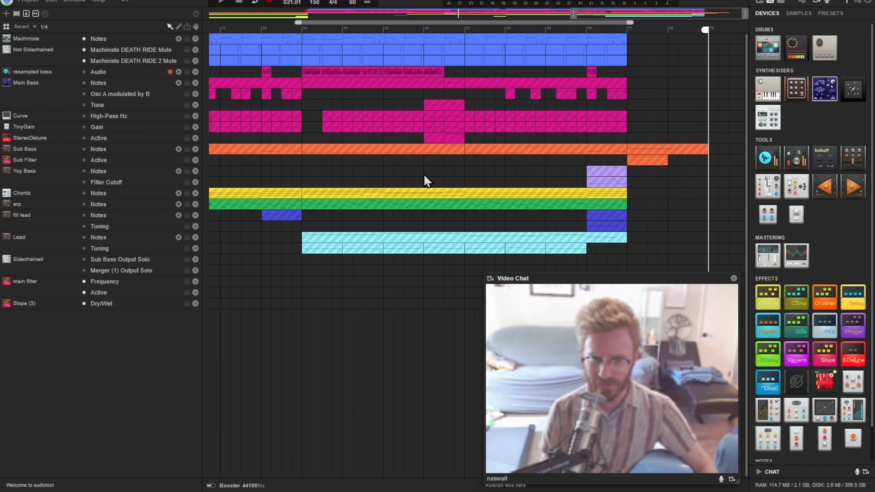
Enable the Lead notes and tuning tracks and mute the Machiniste notes
left_click(84, 238)
left_click(84, 249)
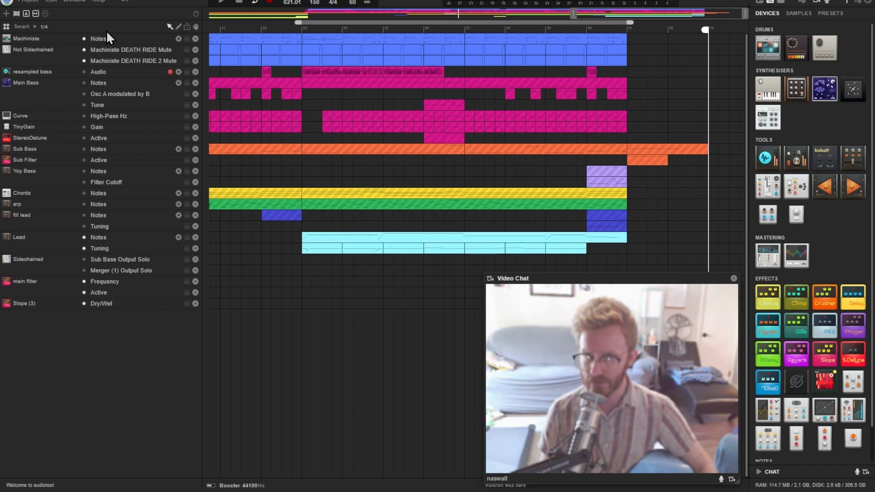
left_click(84, 39)
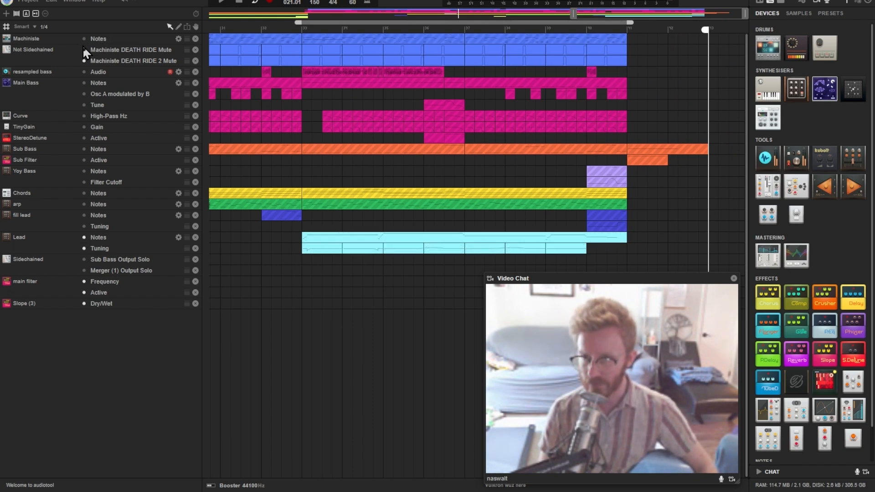
Examine the automation points in the Lead Tuning region at bar 33, then close its editor
double_click(321, 251)
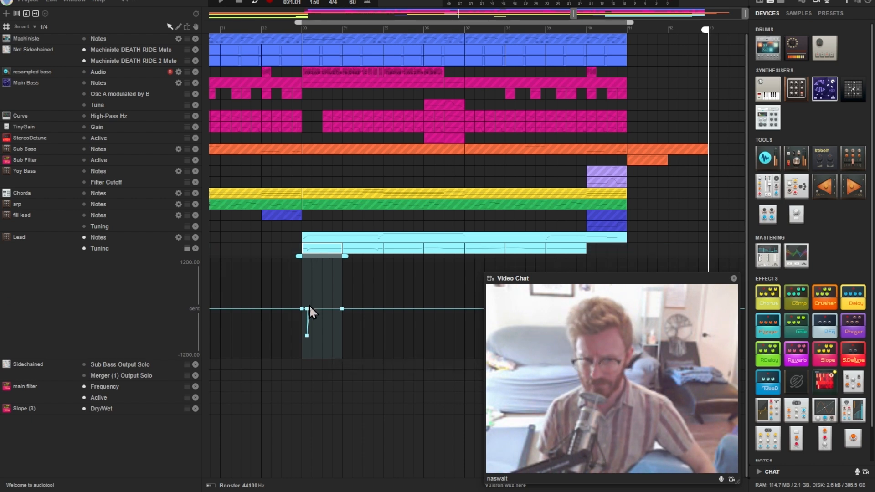
mouse_move(306, 334)
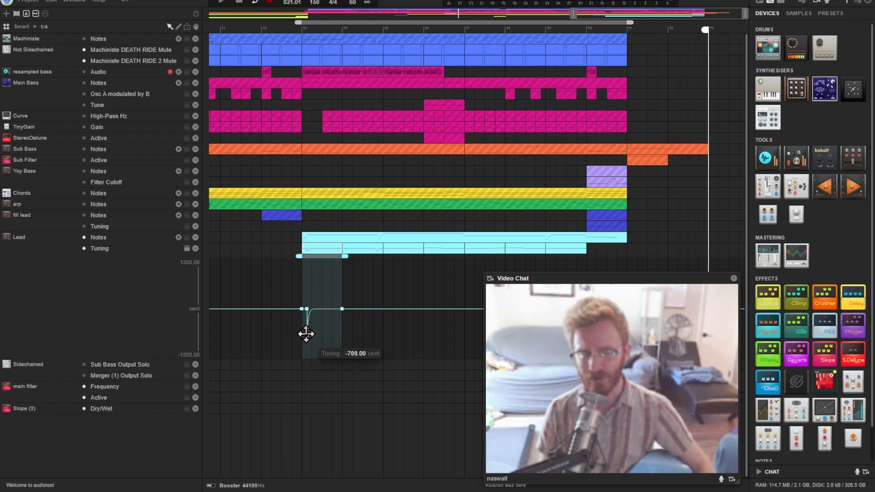
double_click(369, 316)
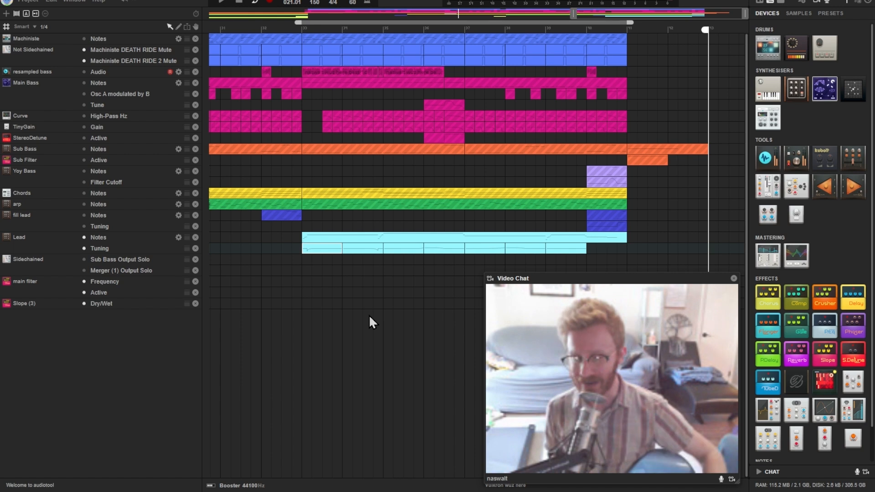
Open the Lead notes alongside the Tuning automation and inspect the successive Tuning regions from bar 33 to bar 37
double_click(392, 238)
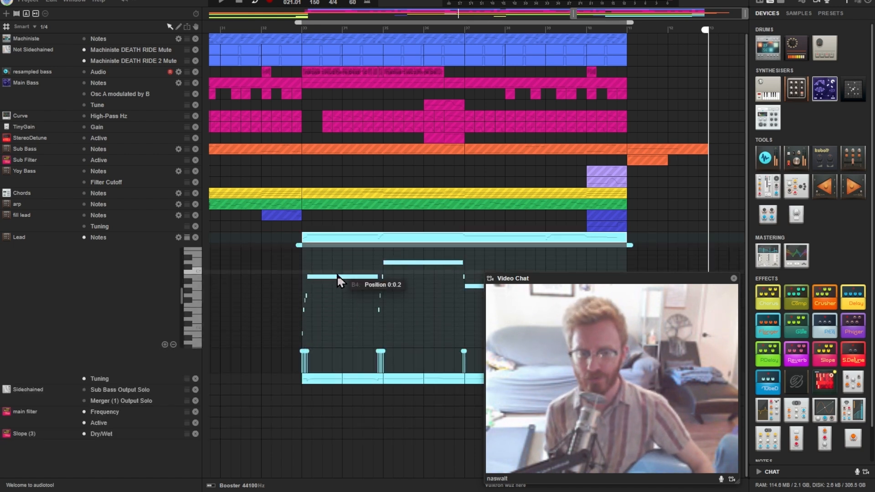
double_click(337, 378)
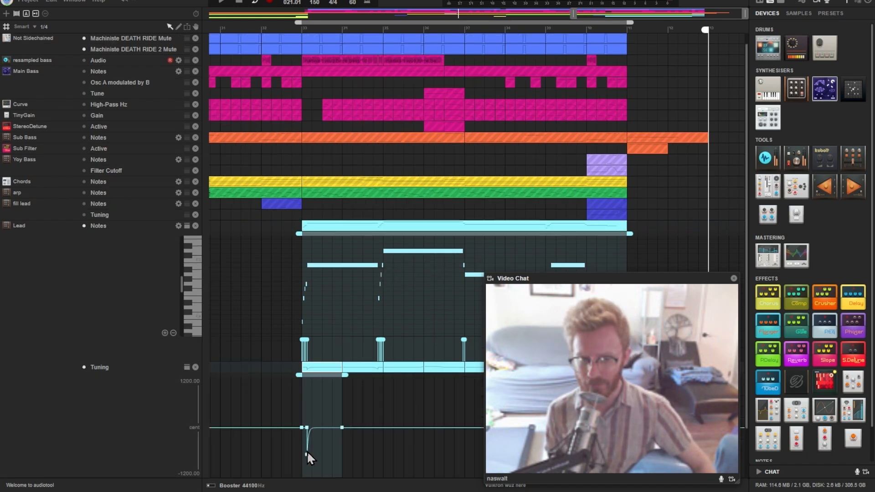
left_click(379, 369)
left_click(393, 369)
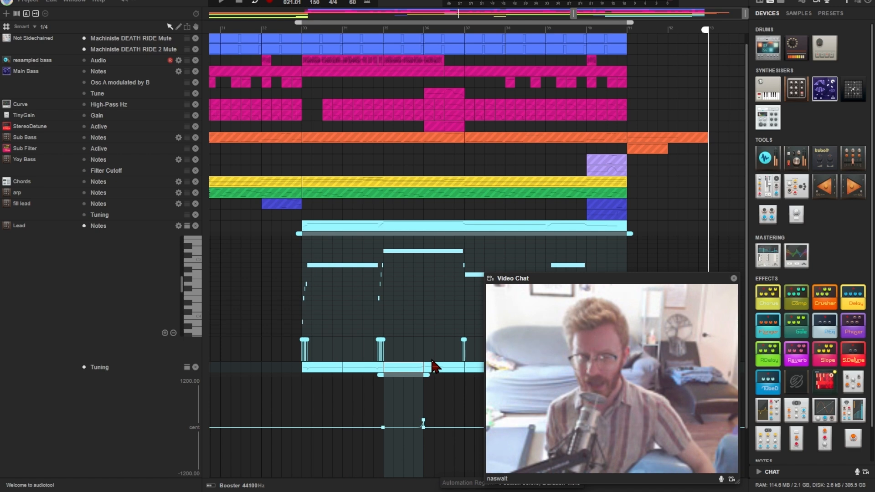
left_click(461, 374)
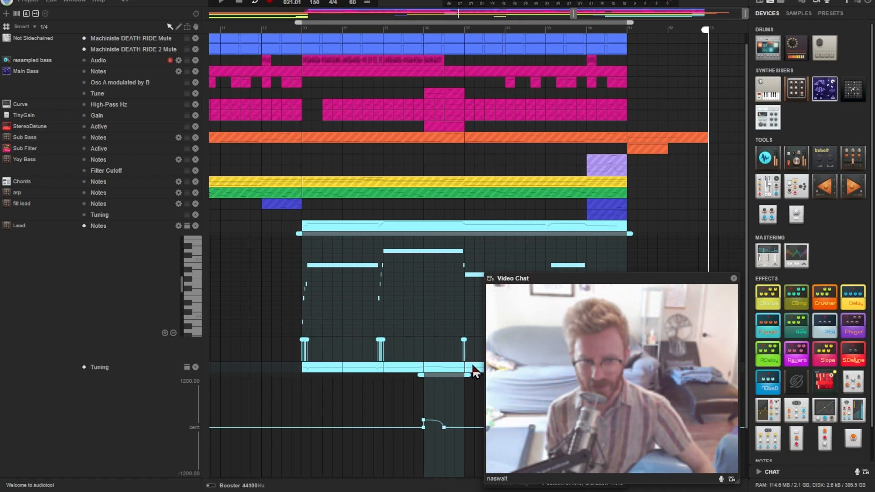
left_click(472, 367)
left_click_drag(514, 279, 545, 16)
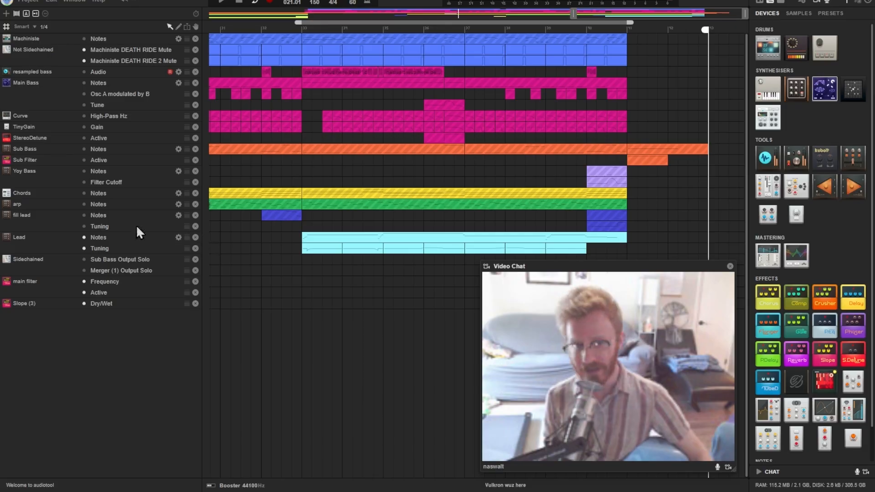
Mute the Lead notes and tuning tracks and enable the arp notes track
left_click(84, 238)
left_click(84, 249)
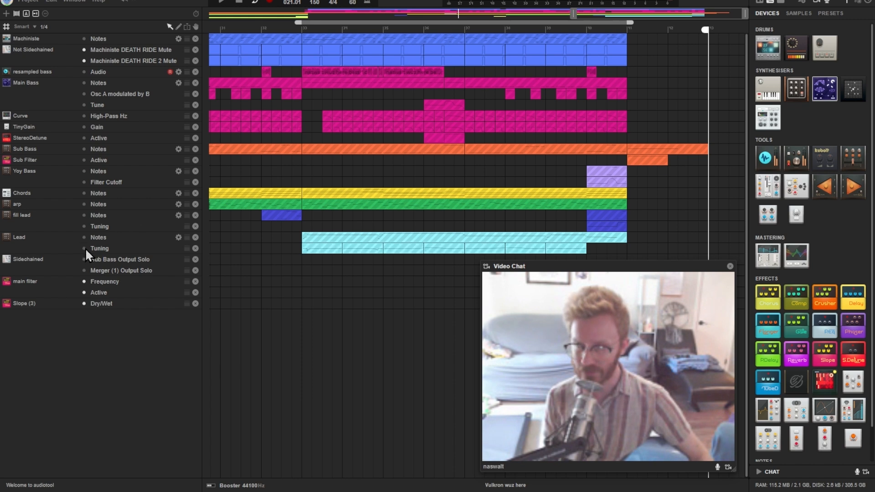
left_click(84, 204)
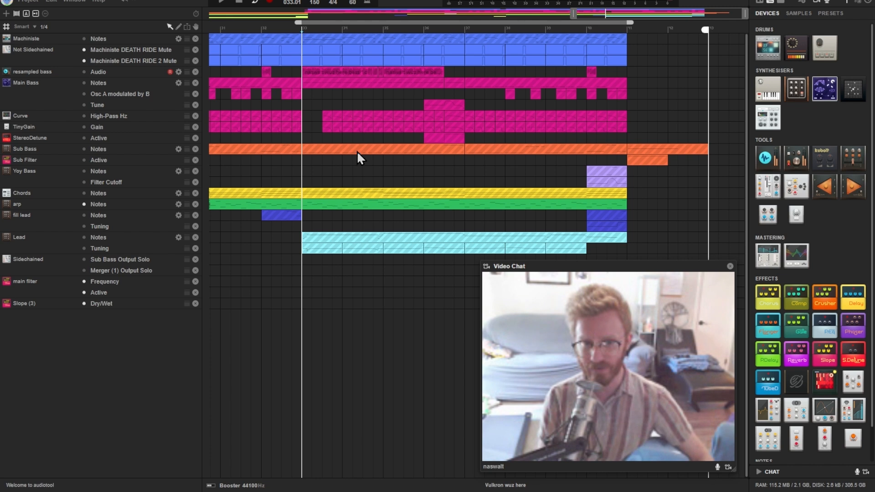
Open the arp region at bar 33, examine its note pattern during playback, then close the note editor
double_click(354, 206)
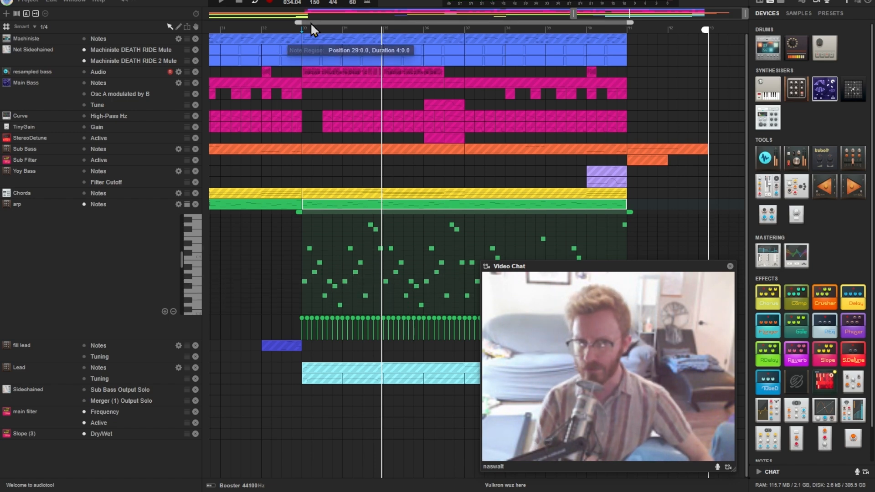
scroll(315, 30, "up", 5)
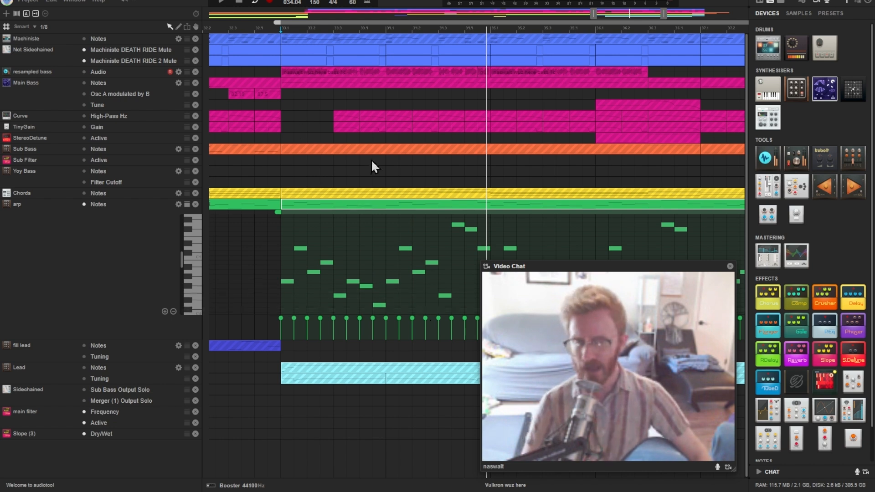
key("space")
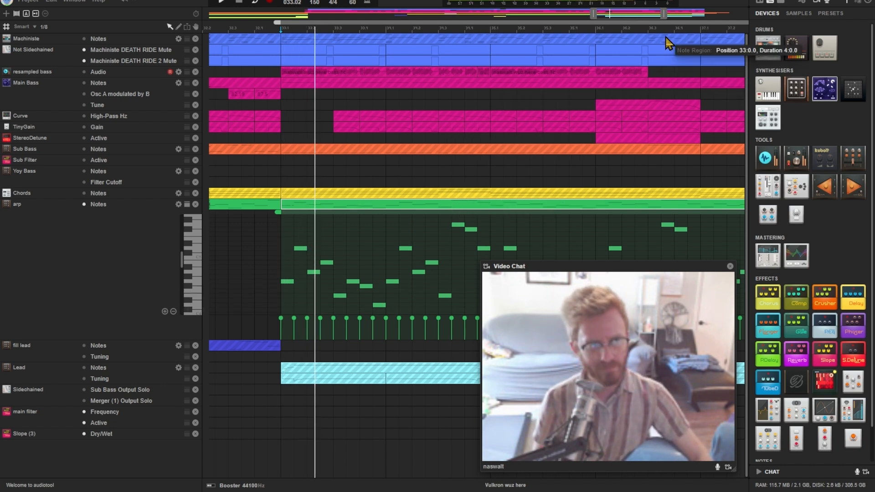
left_click_drag(664, 13, 693, 15)
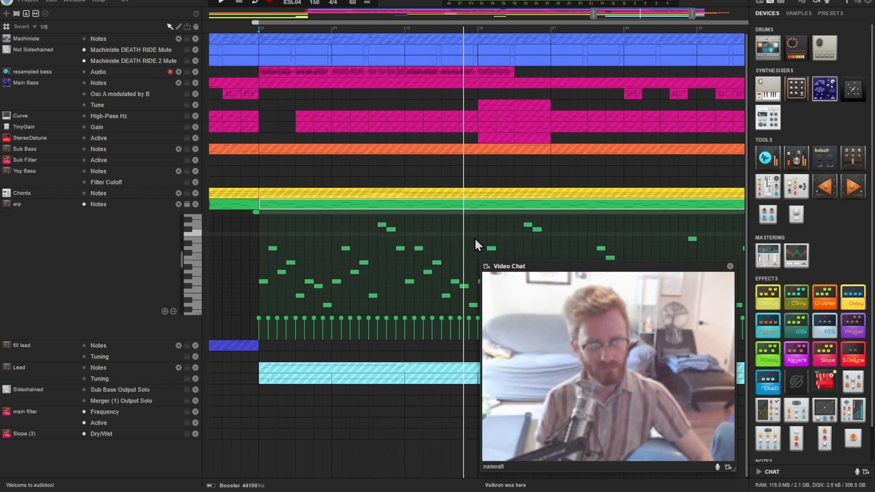
double_click(463, 207)
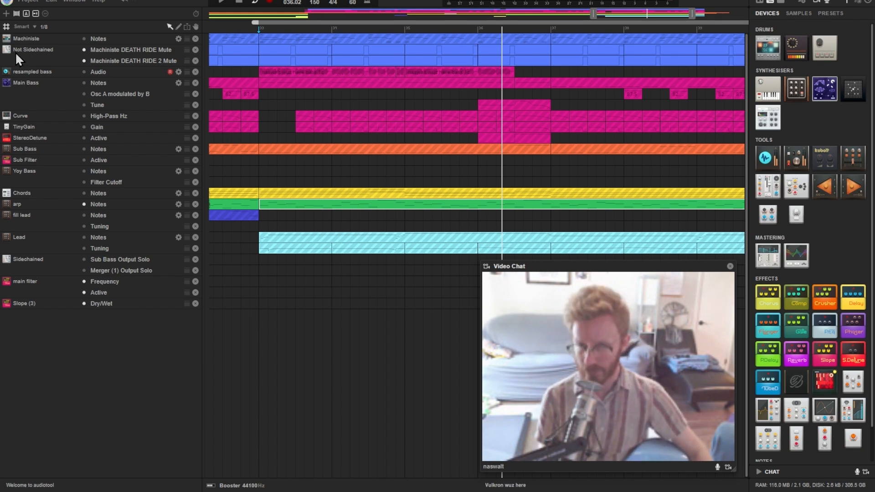
Re-enable all muted tracks, from the Machiniste drums and basses to the Chords, fill lead and Lead with its tuning
left_click(84, 38)
left_click(84, 72)
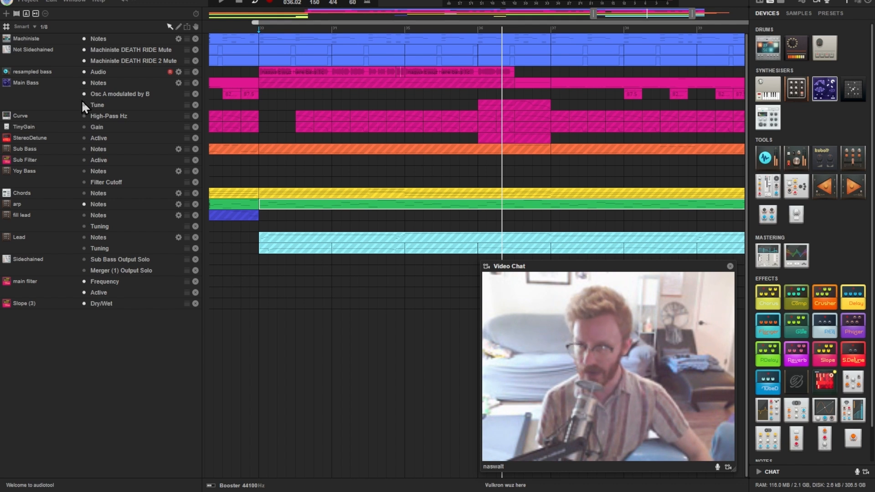
left_click(85, 127)
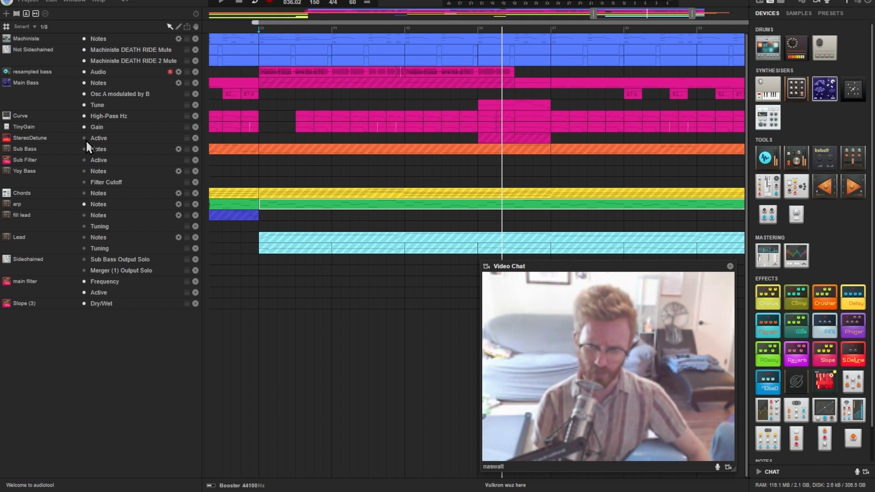
left_click(85, 148)
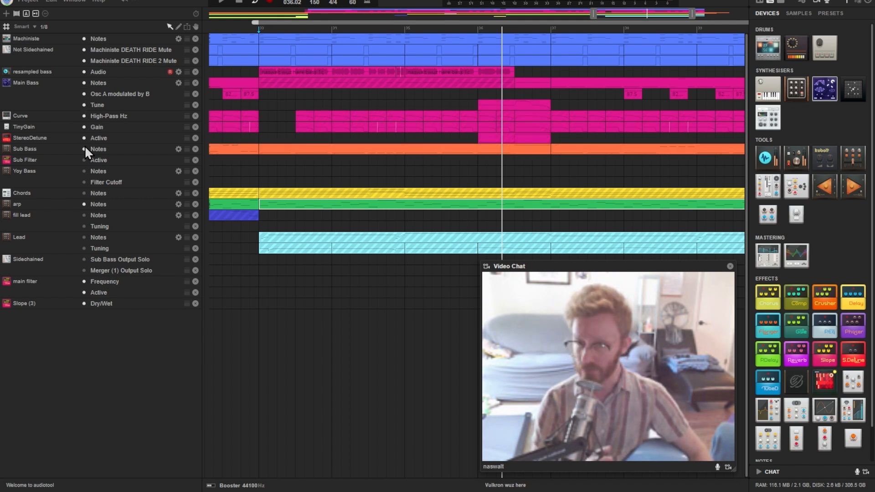
left_click(84, 194)
left_click(83, 215)
left_click(84, 237)
left_click(84, 249)
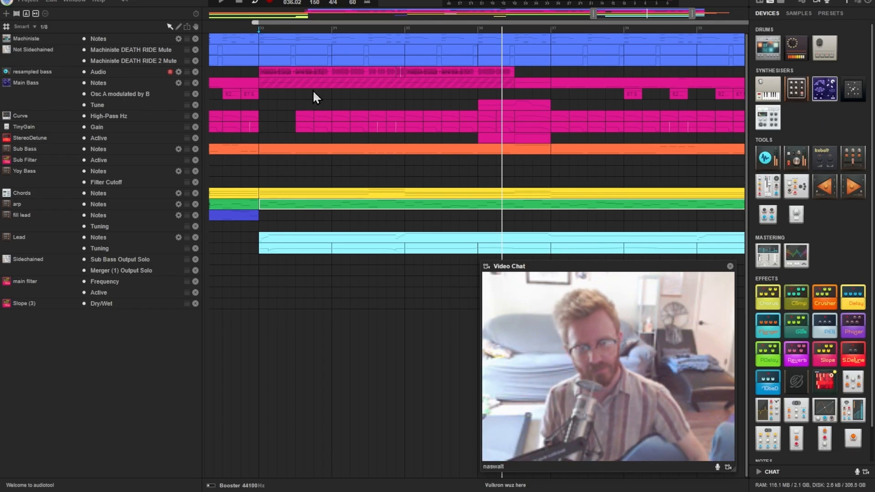
Show the whole arrangement on the timeline and play it from bar 9
double_click(646, 15)
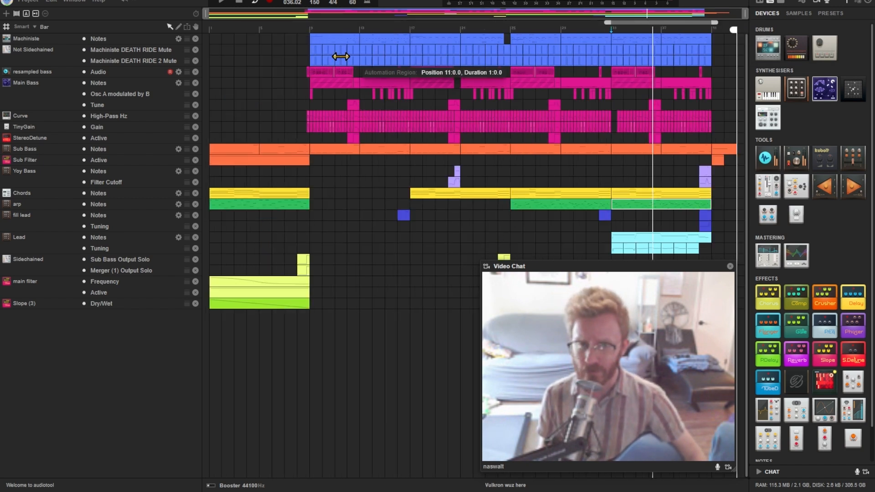
left_click(310, 29)
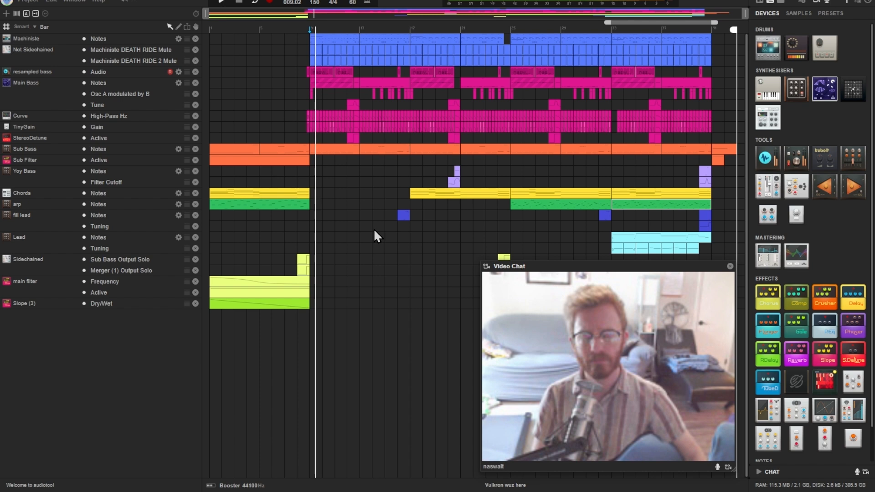